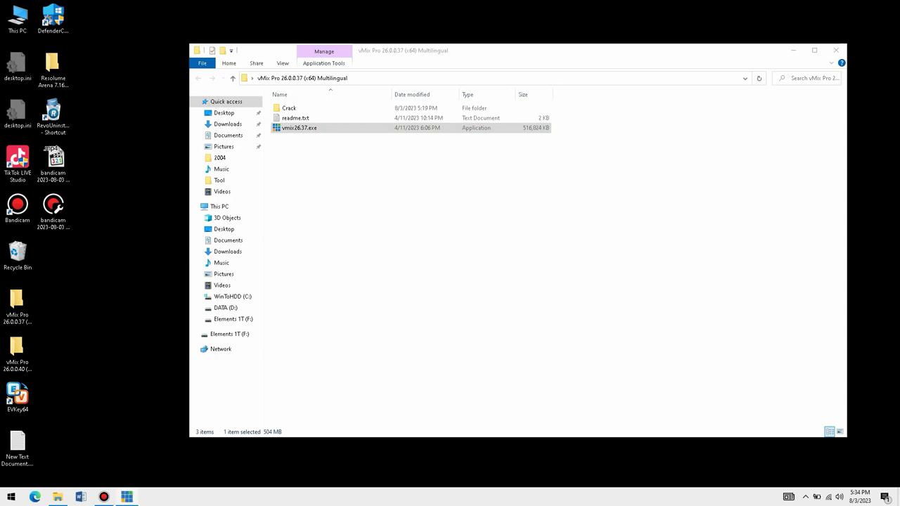
Step: Run the vMix setup: accept the license agreement, keep the default destination folder and the desktop icon, and start the installation
mouse_move(127, 497)
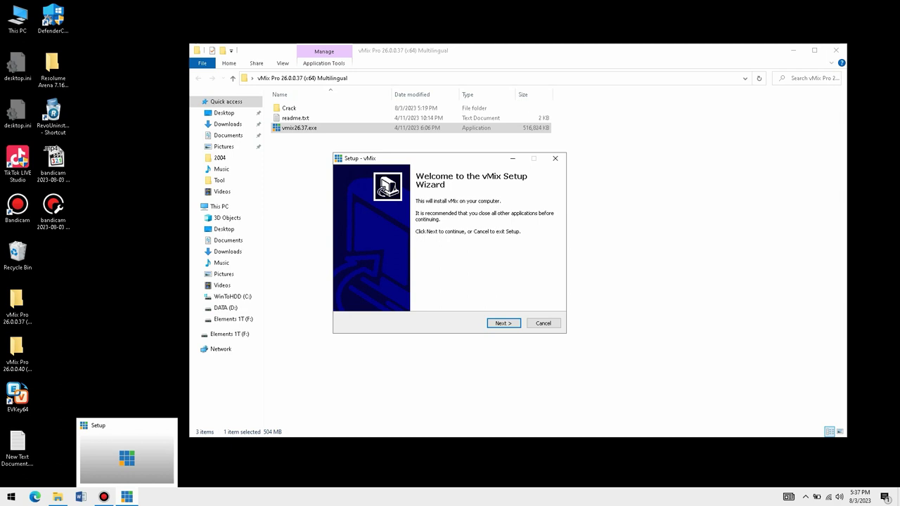
key("Return")
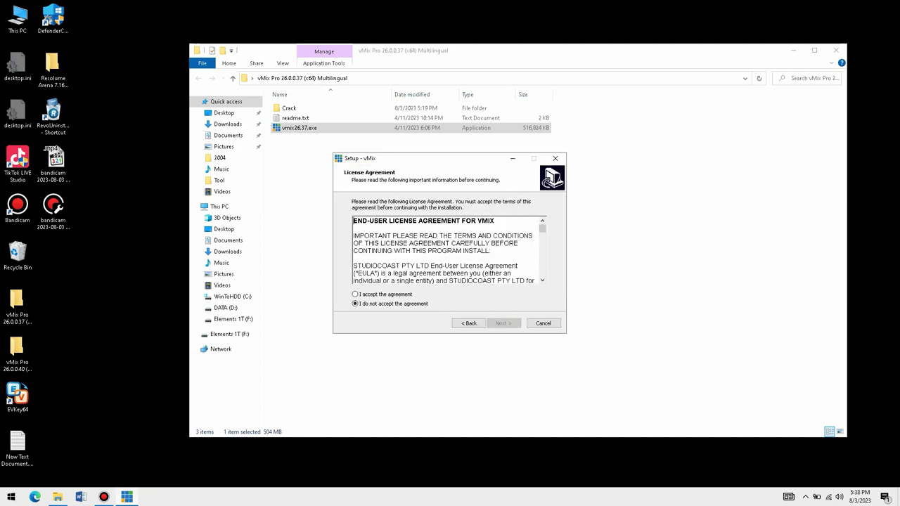
key("alt+a")
key("Return")
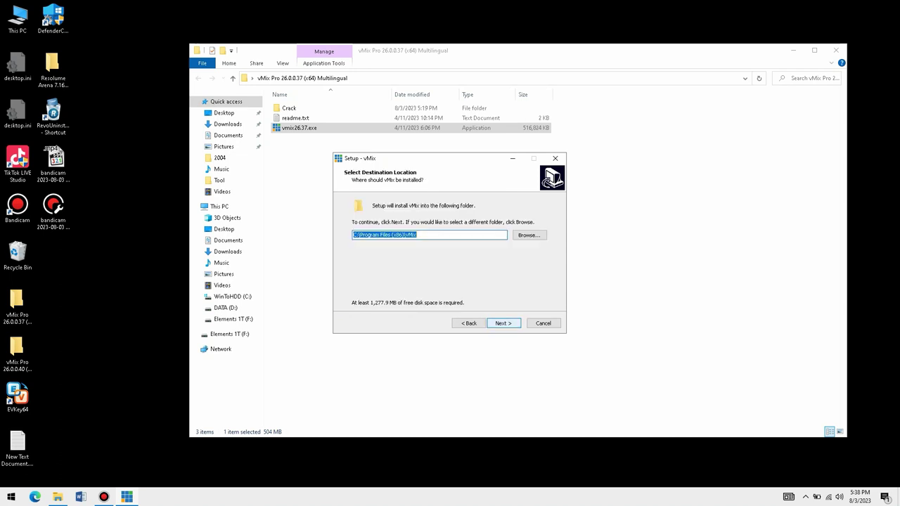
key("Return")
key("Return")
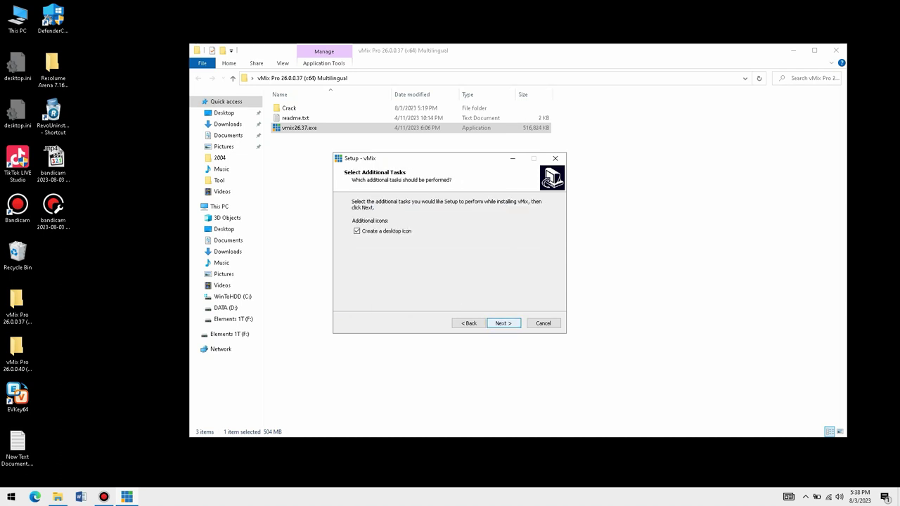
key("Return")
key("Return")
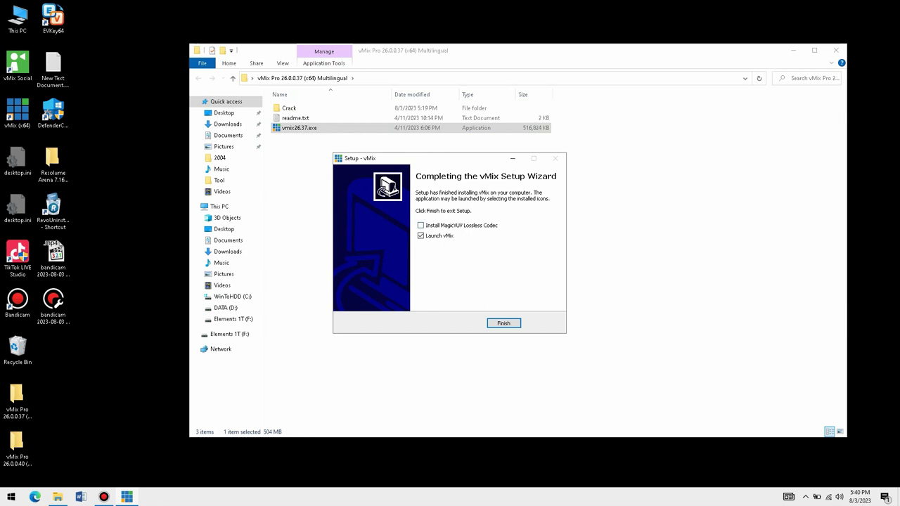
Step: Finish the vMix setup with the MagicYUV Lossless Codec installation selected
left_click(420, 235)
left_click(420, 225)
key("Return")
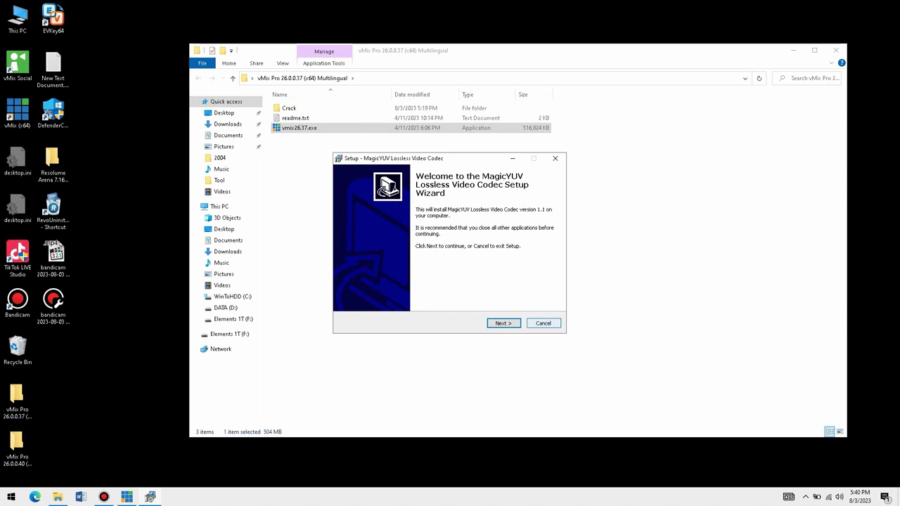
Step: Install the MagicYUV Lossless Video Codec, accepting its license agreement and keeping the default settings, and exit its setup
key("Return")
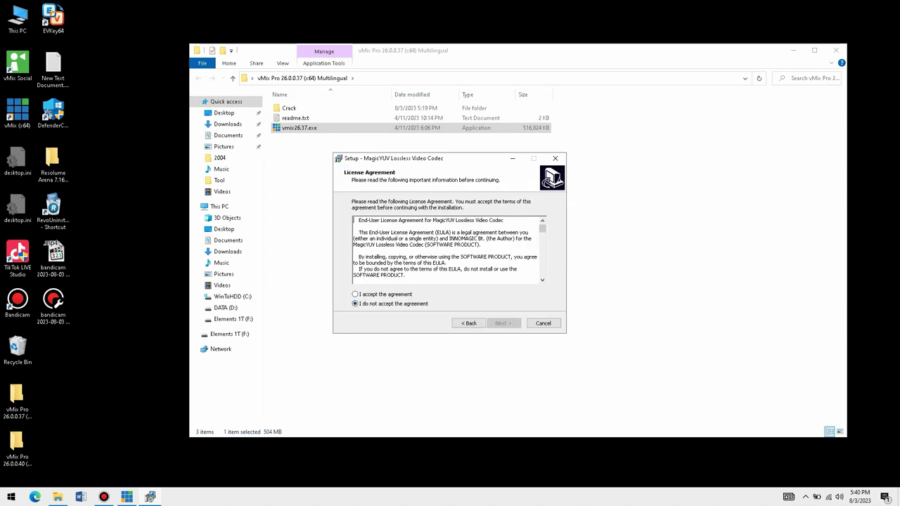
key("alt+a")
key("Return")
key("Return")
key("Return")
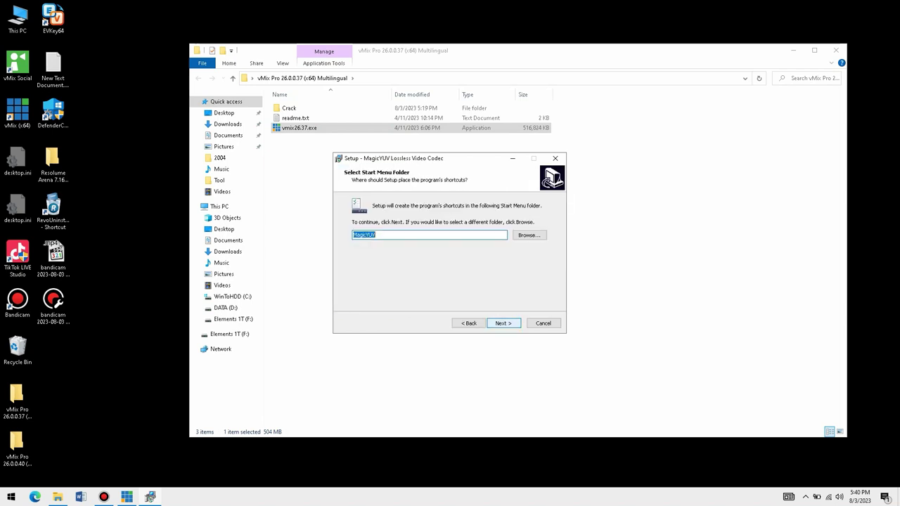
key("Return")
key("Return")
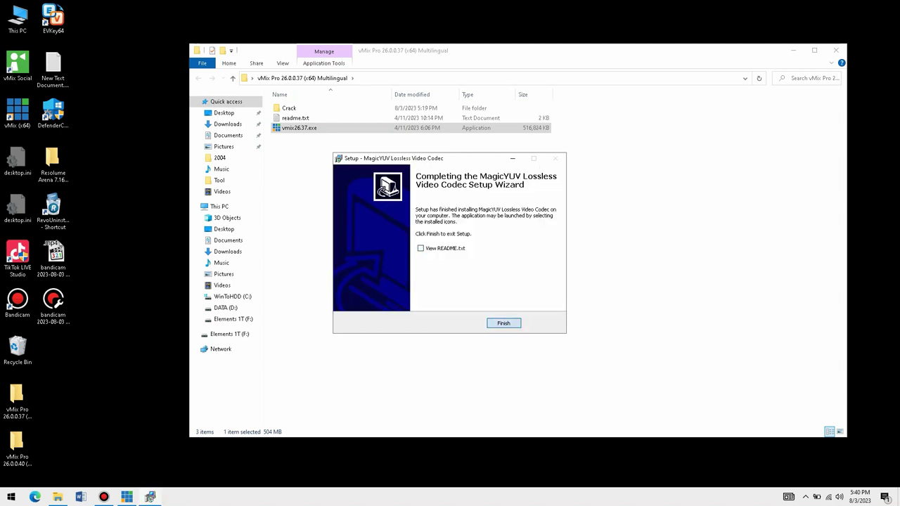
key("Return")
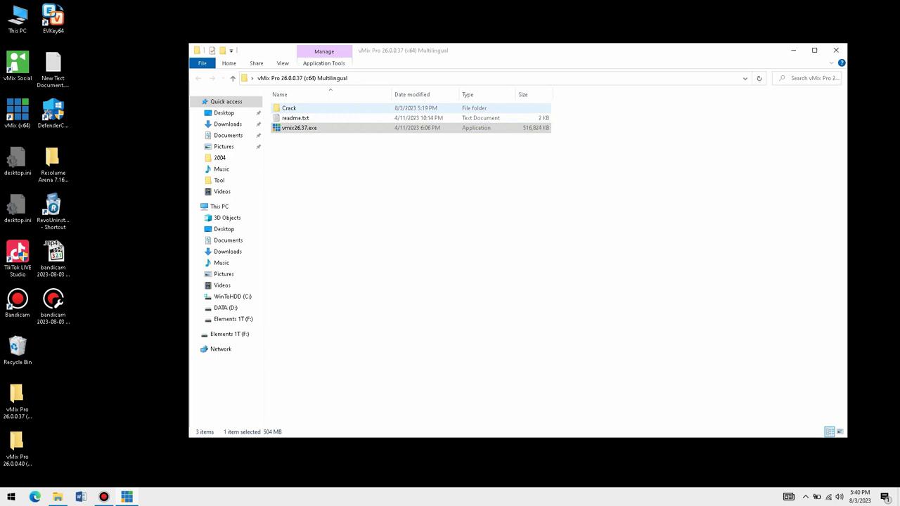
Step: Open the Crack folder and delete the files from ._.DS_Store through .DS_Store
double_click(289, 107)
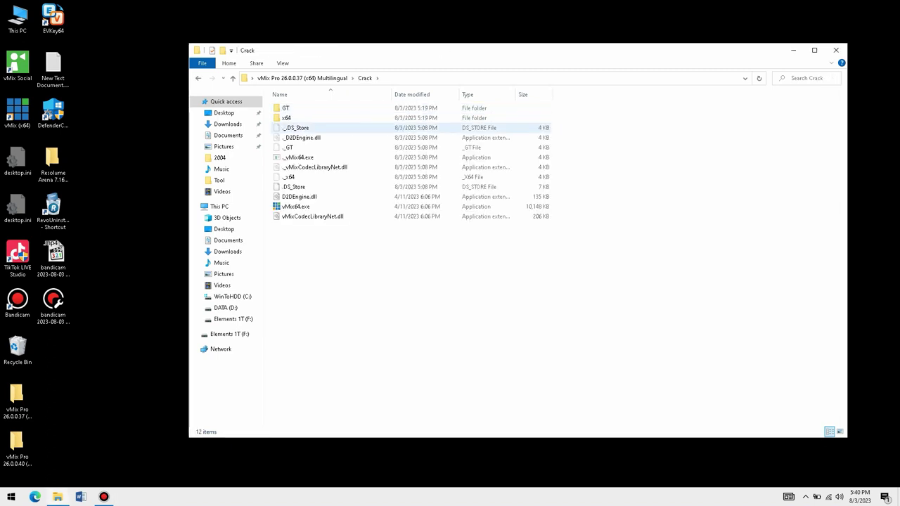
left_click(295, 127)
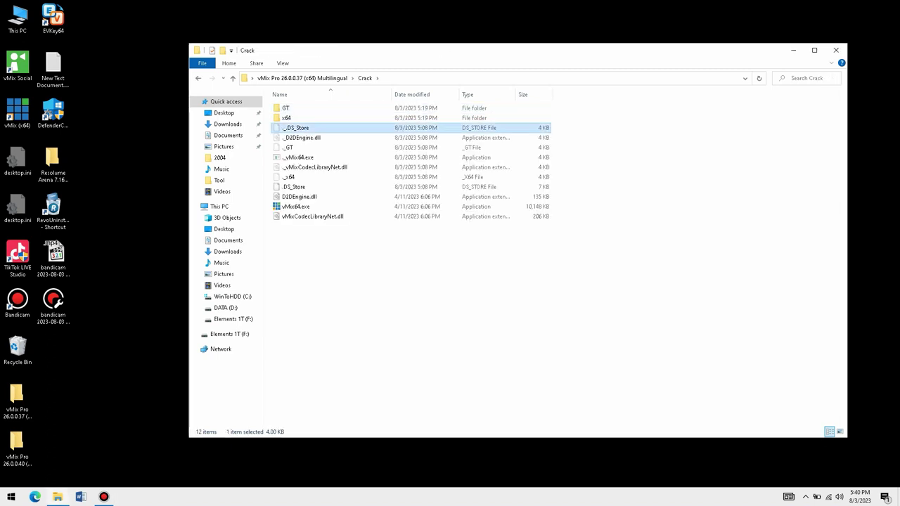
left_click(294, 186, "shift")
right_click(315, 190)
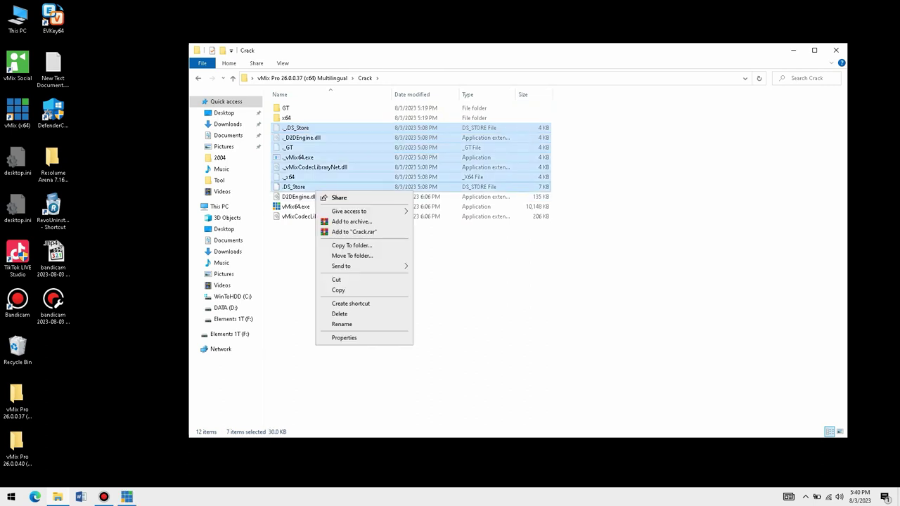
left_click(339, 313)
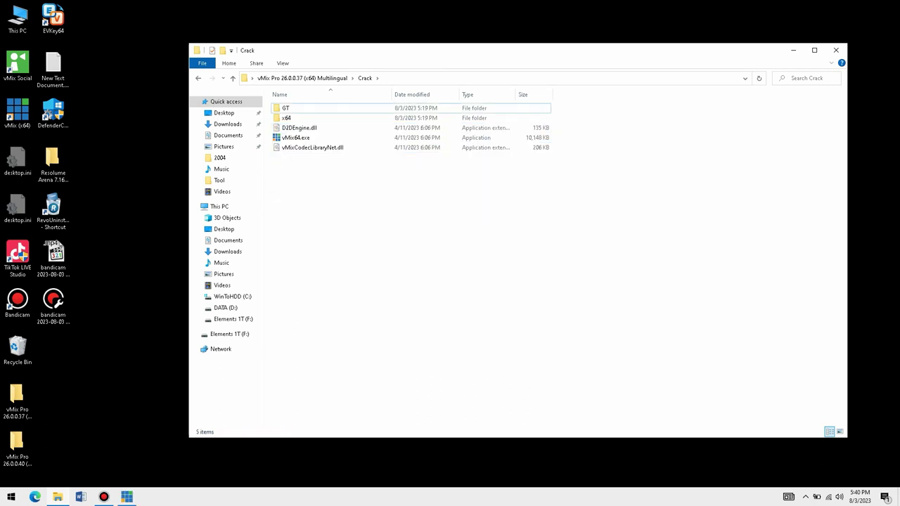
Step: Copy the GT and x64 folders together with D2DEngine.dll, vMix64.exe and vMixCodecLibraryNet.dll from the Crack folder
left_click_drag(331, 222, 310, 107)
right_click(310, 121)
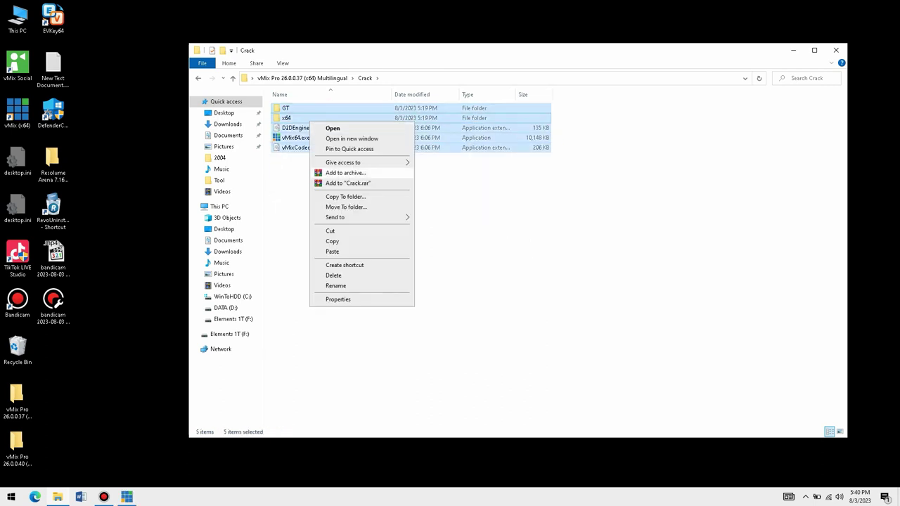
left_click(332, 241)
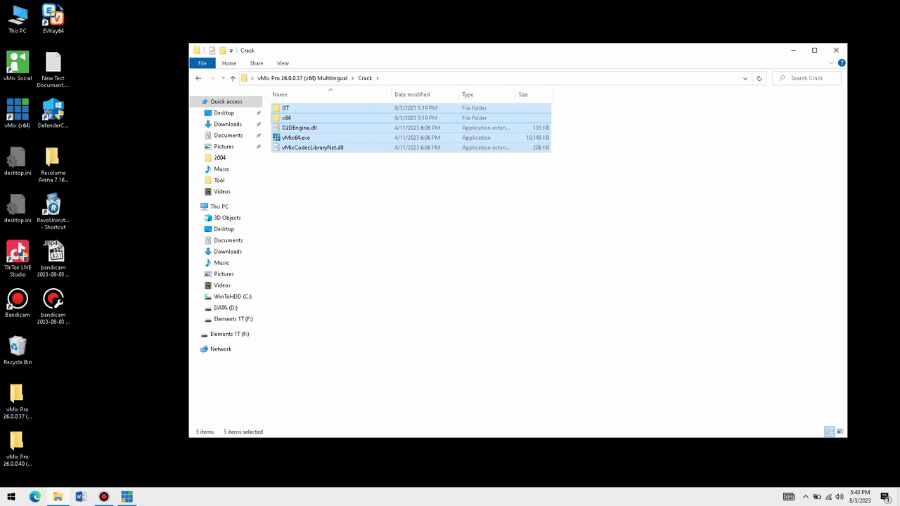
right_click(352, 130)
left_click(372, 231)
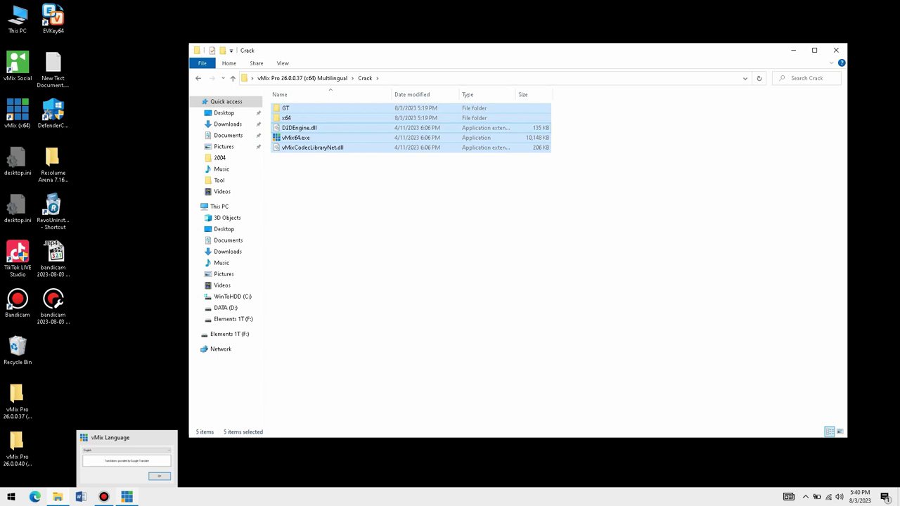
Step: Accept English as the vMix language and cancel the vMix registration dialog
key("Return")
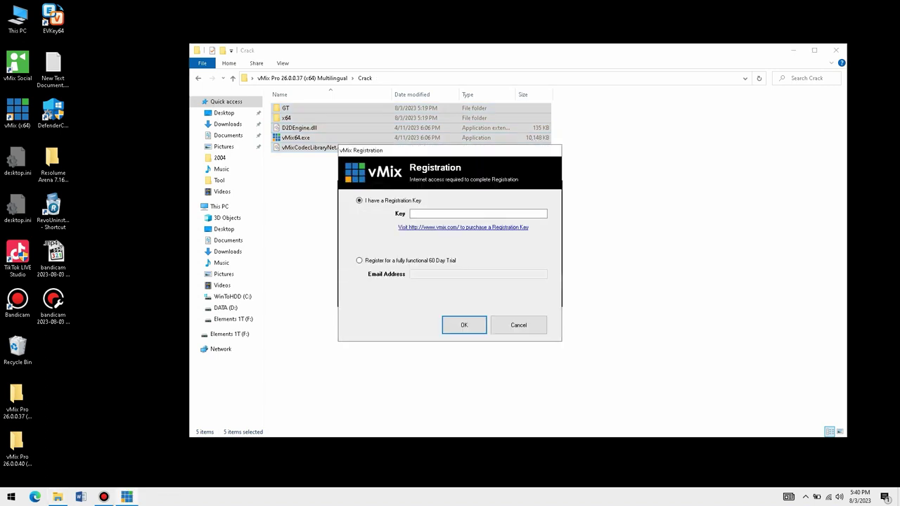
key("Escape")
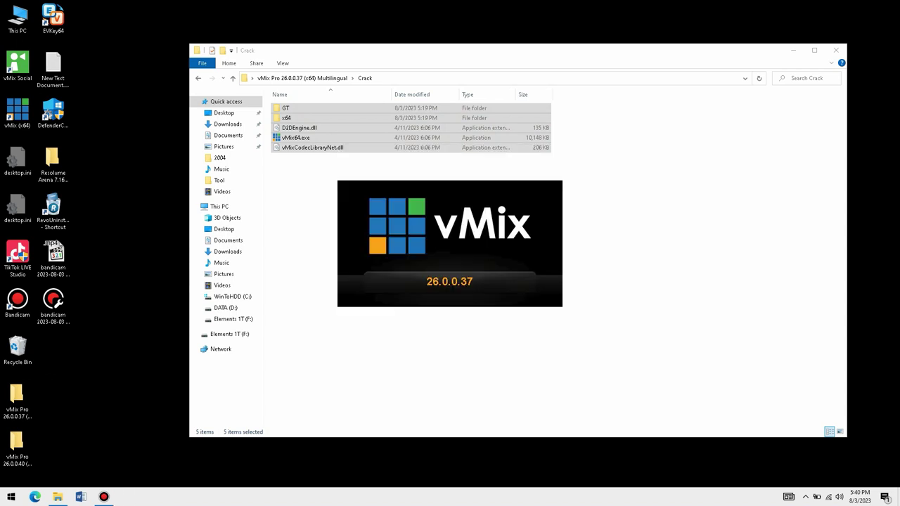
Step: Open the vMix (x64) shortcut's file location and paste the copied items there, merging folders, replacing existing files and granting administrator permission
right_click(20, 101)
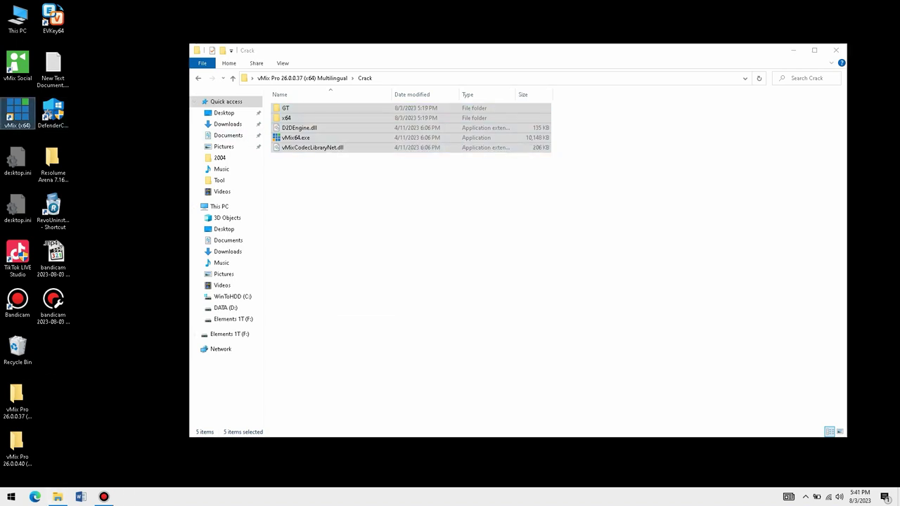
left_click(60, 118)
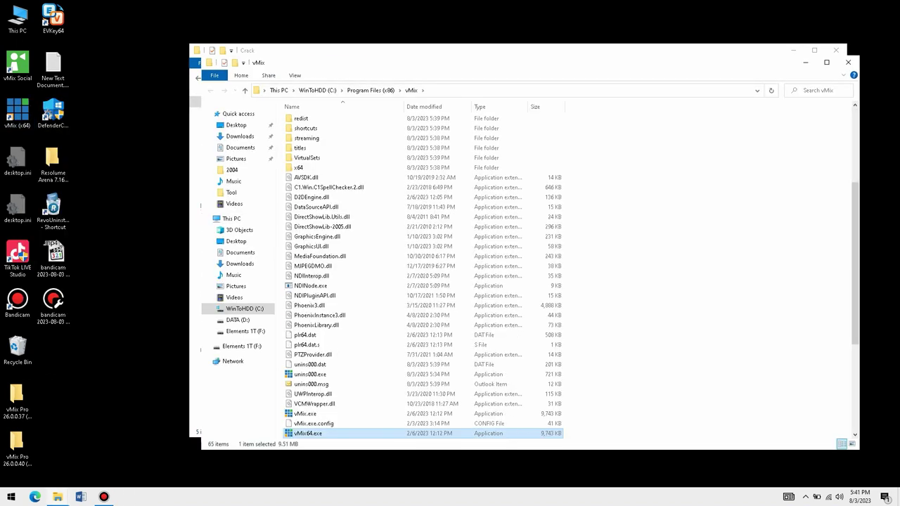
right_click(701, 212)
mouse_move(724, 245)
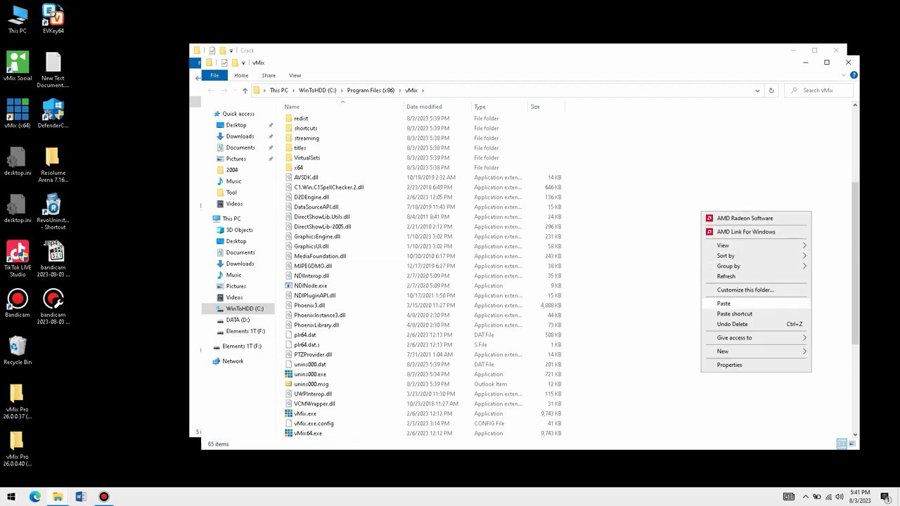
left_click(724, 303)
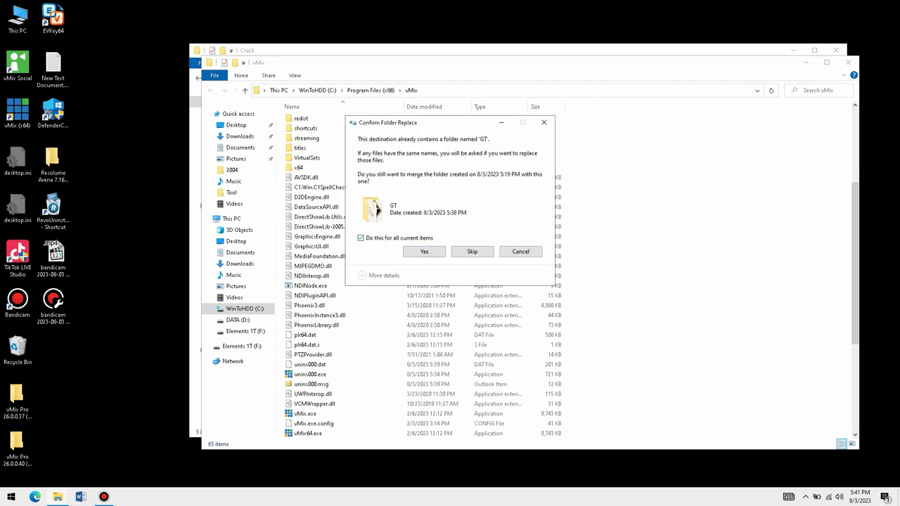
key("Return")
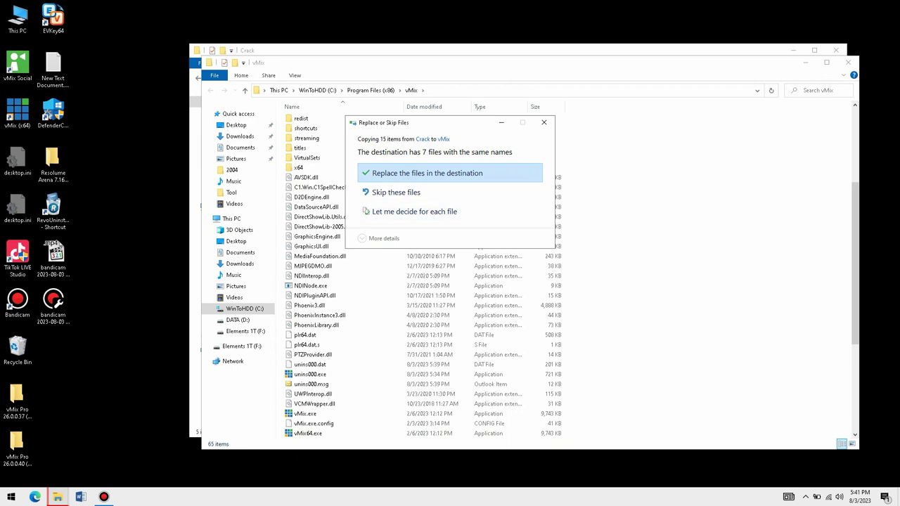
key("Return")
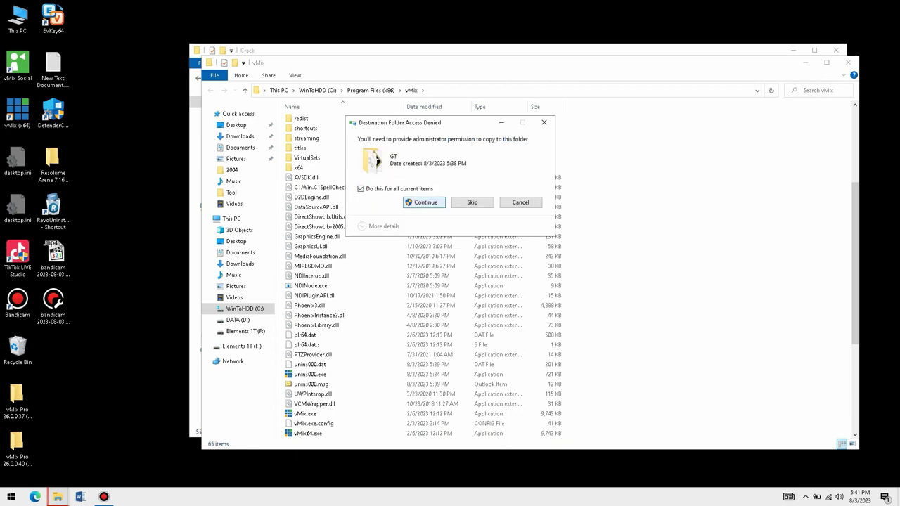
key("Return")
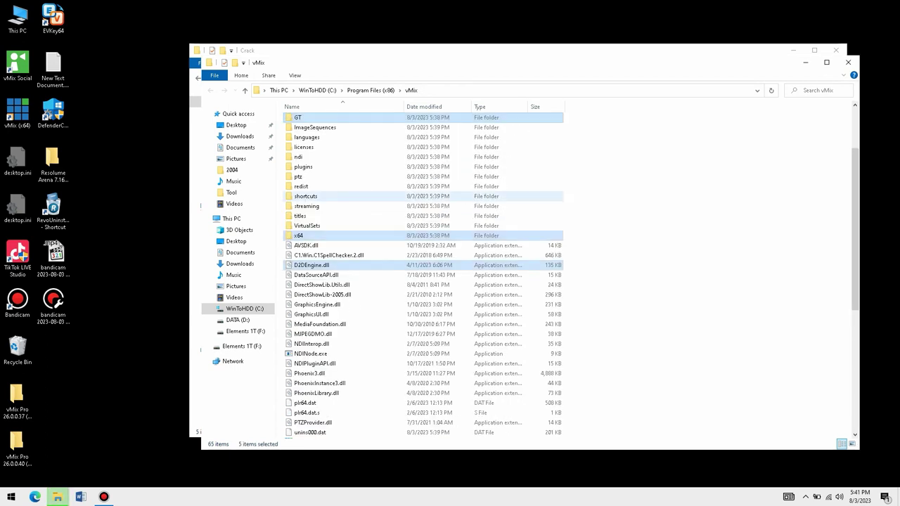
Step: Close the folder windows, start vMix (x64) from the desktop and dismiss the Bad Image error
right_click(16, 110)
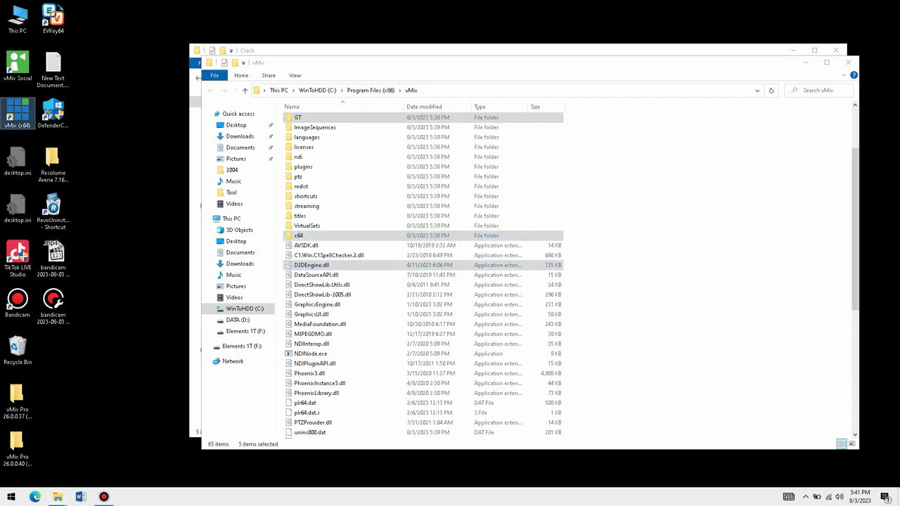
key("Escape")
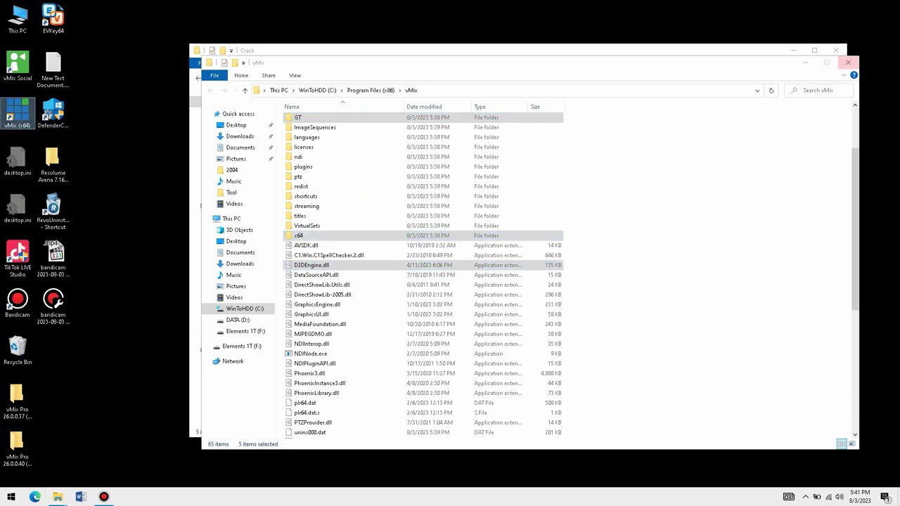
key("Return")
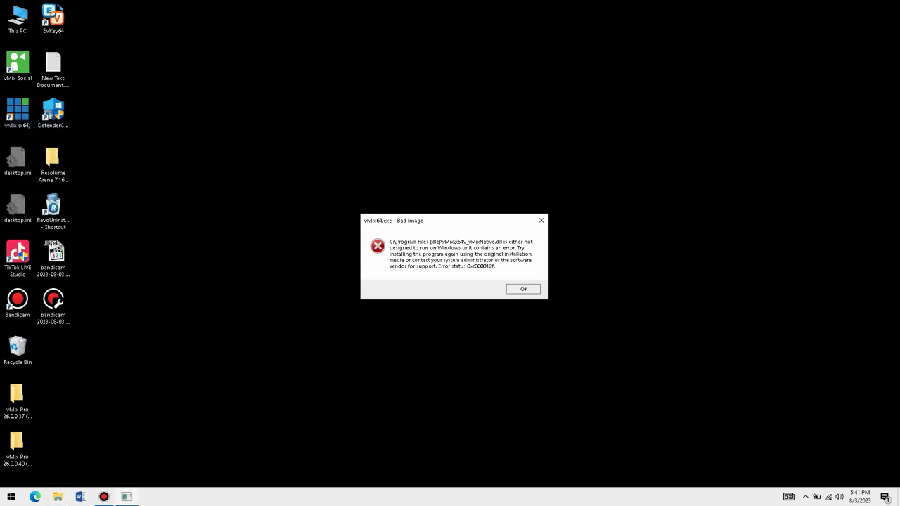
key("Return")
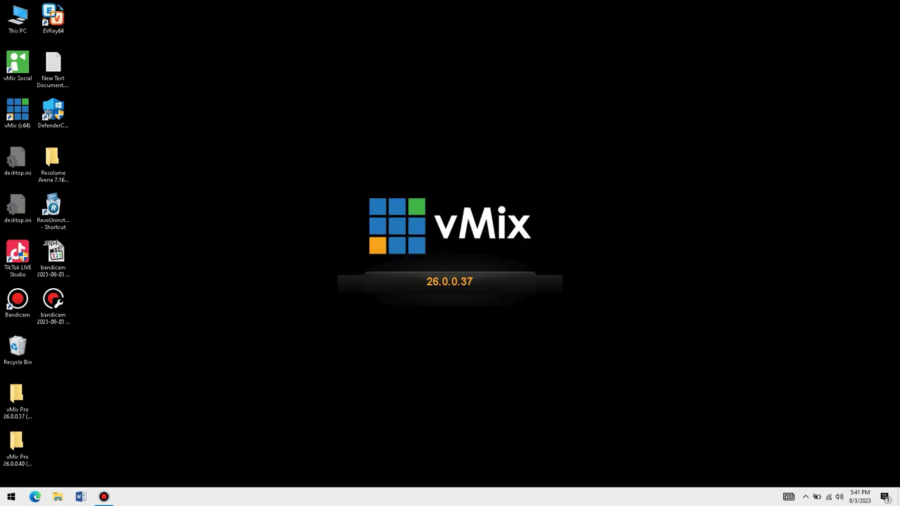
Step: Set the vMix starting configuration to 4K 2160 29.97p (3840x2160, 29.97 fps) and confirm it
key("alt+Down")
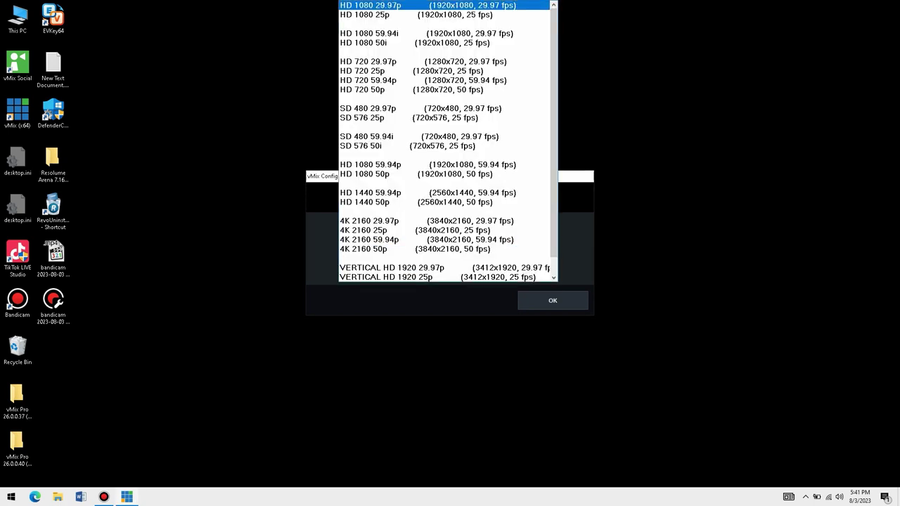
left_click(369, 221)
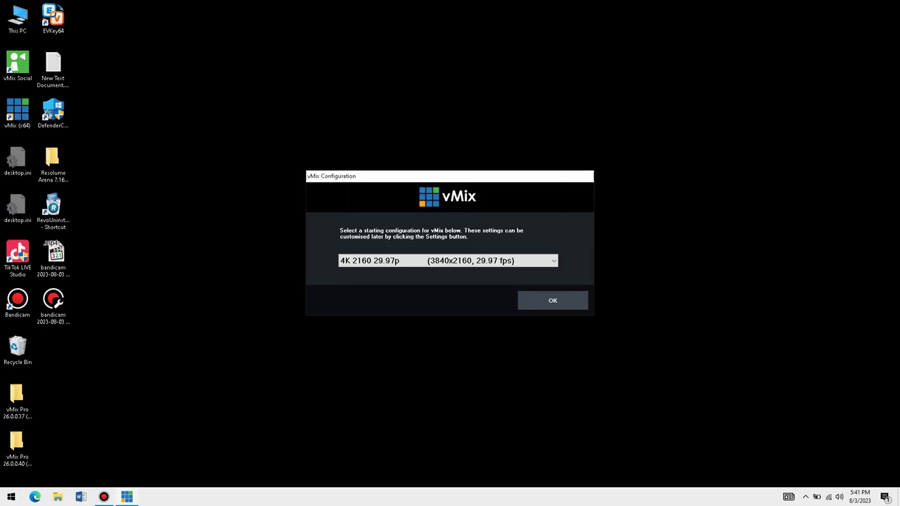
key("Return")
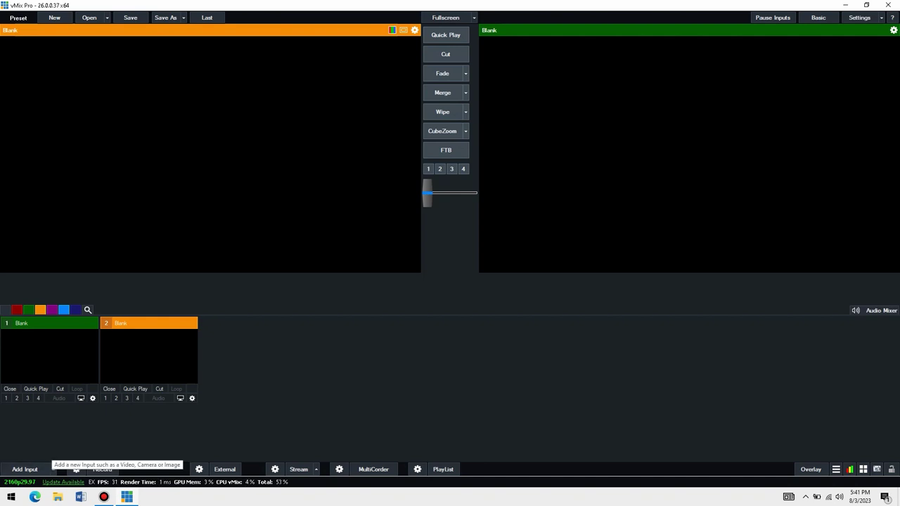
Step: Add the video ElementPik.com_Abstract Round Rose Gold Color.mov as an input and close the vMix welcome page in the Edge browser
left_click(24, 469)
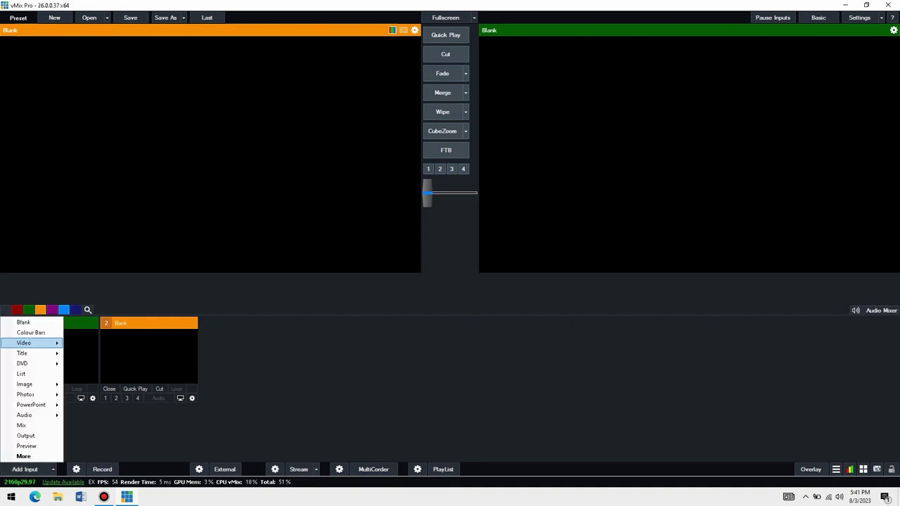
mouse_move(26, 394)
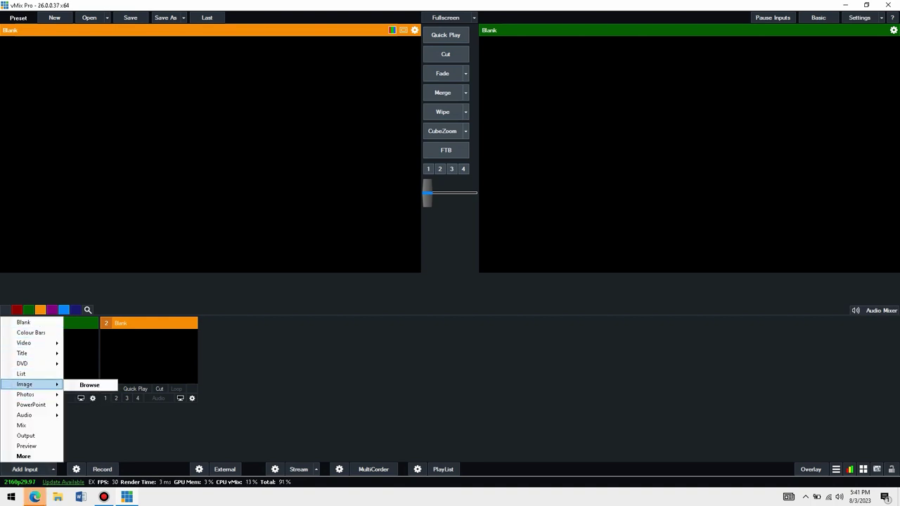
mouse_move(24, 342)
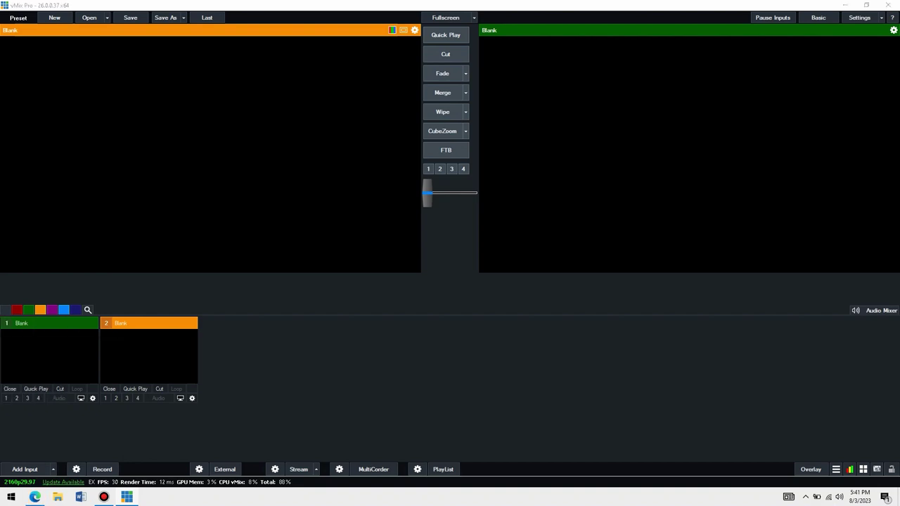
left_click(34, 497)
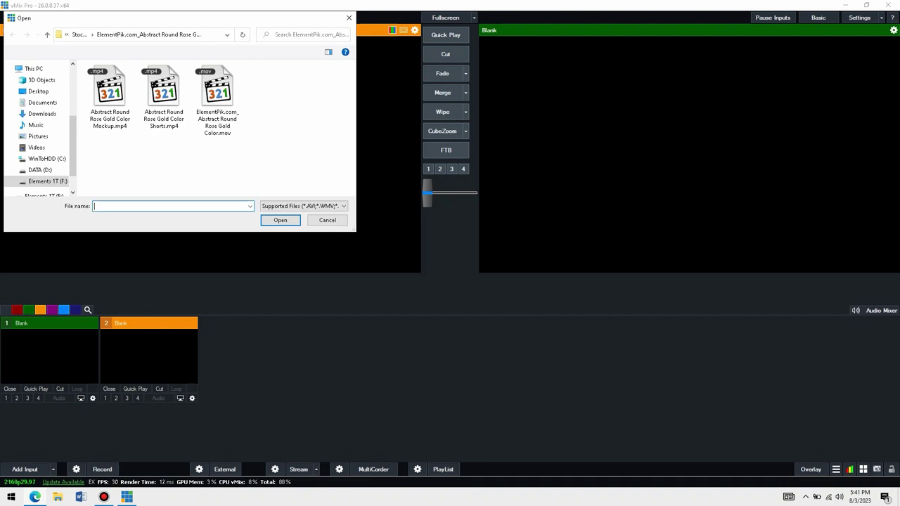
left_click(109, 95)
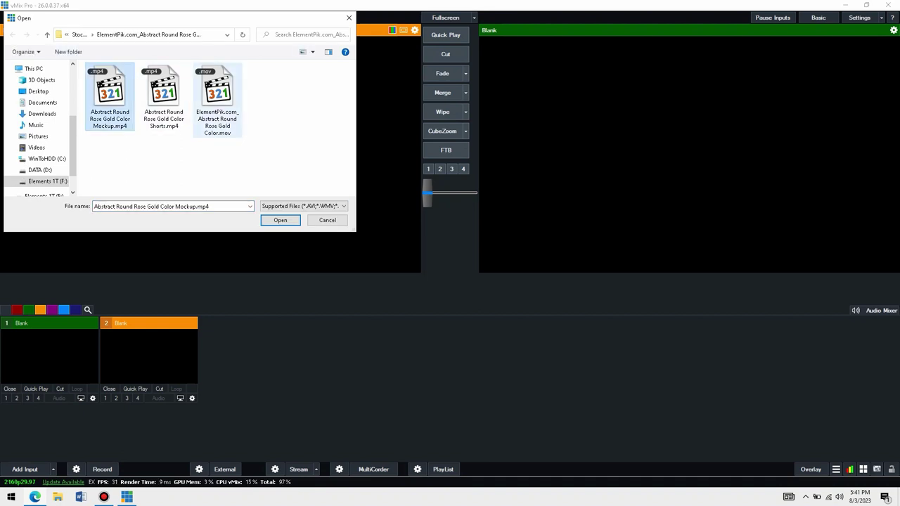
left_click(217, 99)
left_click(279, 219)
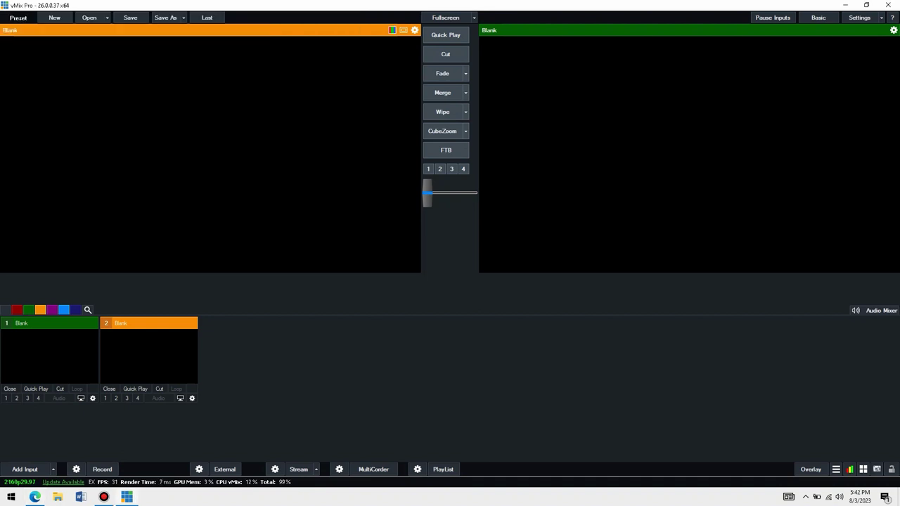
left_click(36, 497)
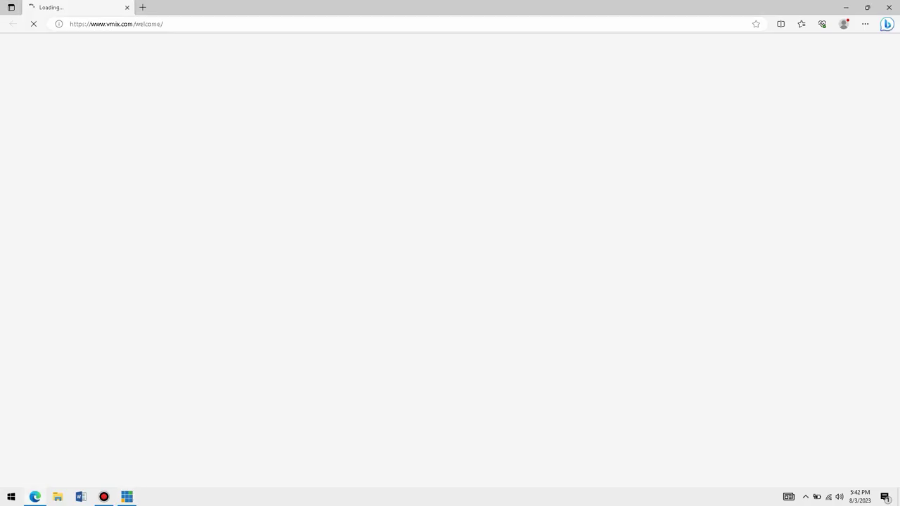
left_click(888, 7)
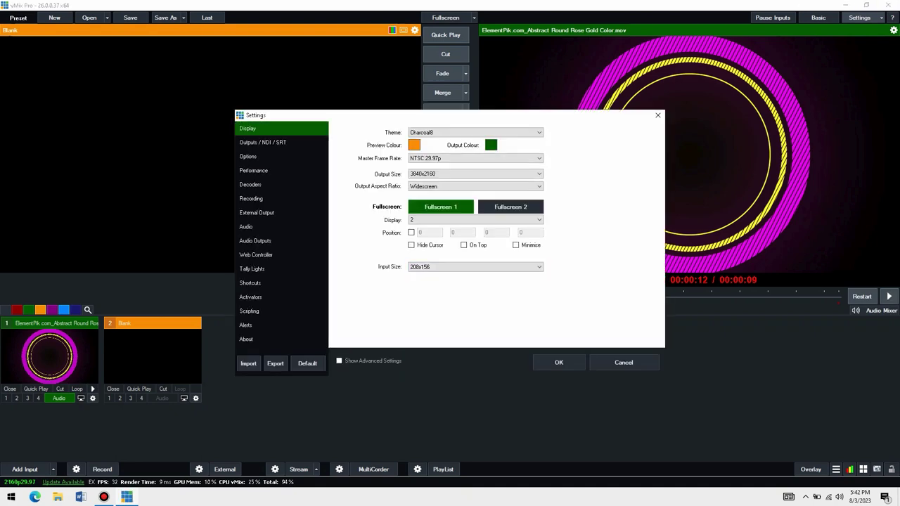
Step: Show the About page of the vMix settings and select the licence's expiry date text to examine it
left_click(246, 338)
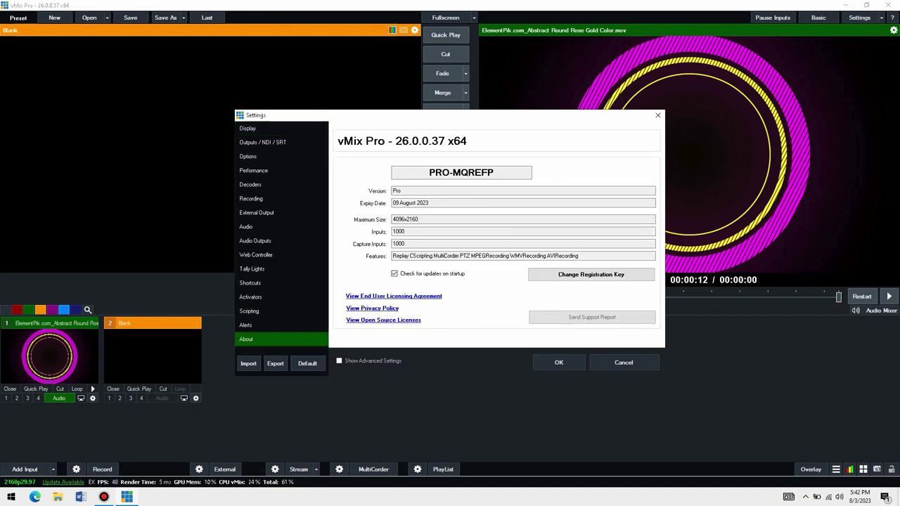
left_click(429, 203)
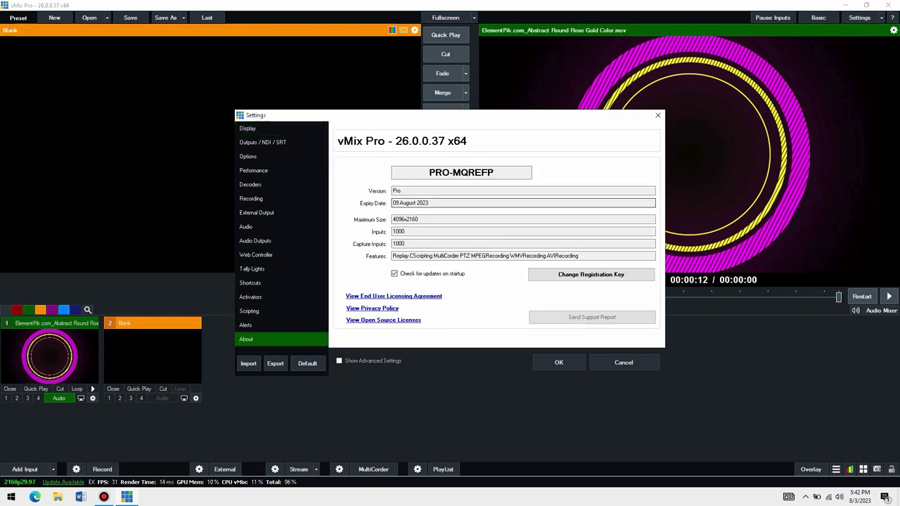
key("ctrl+a")
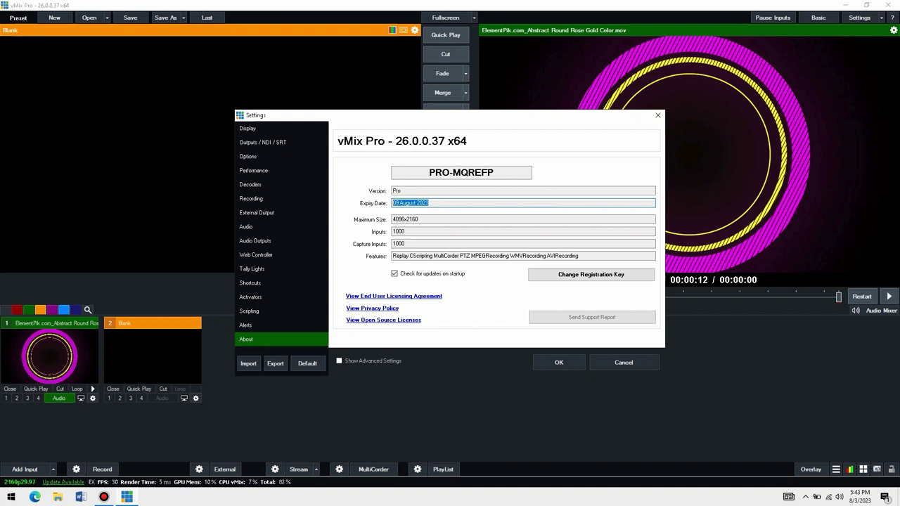
Step: Turn off checking for updates on startup, confirm the settings and accept restarting vMix to apply the change
left_click(394, 274)
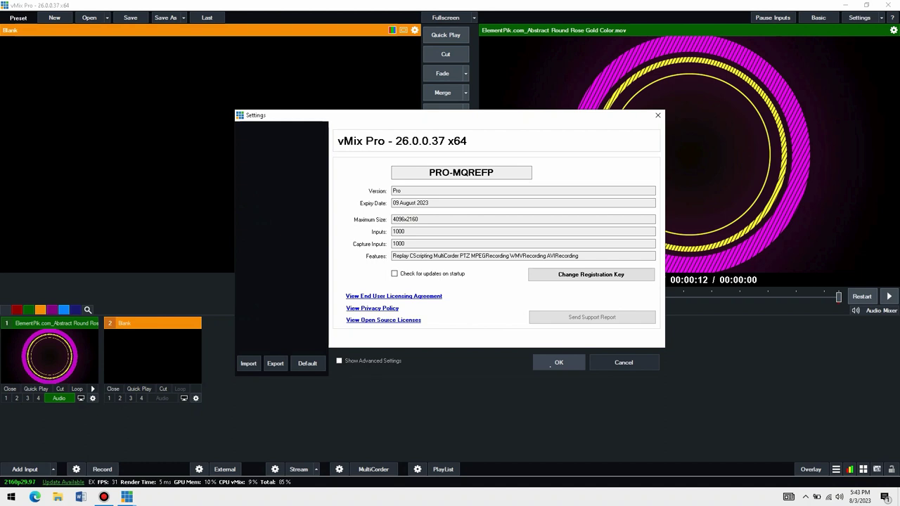
left_click(550, 365)
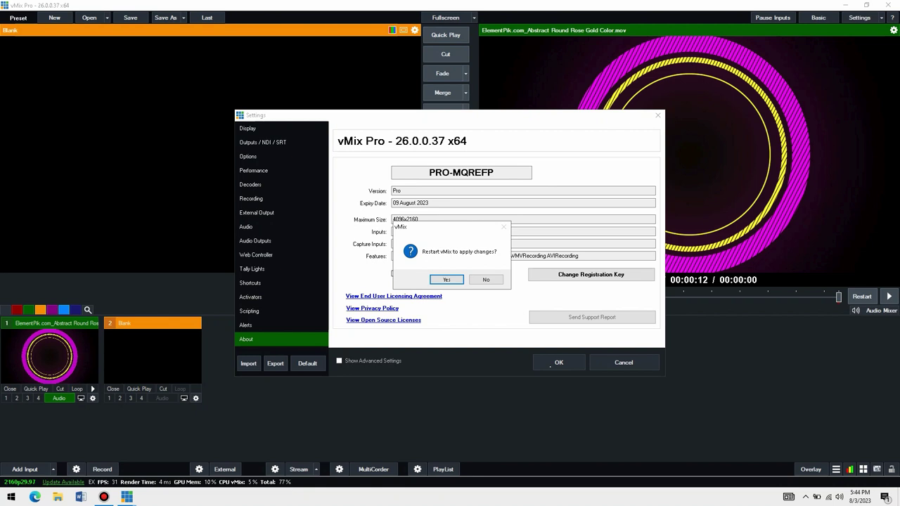
key("Return")
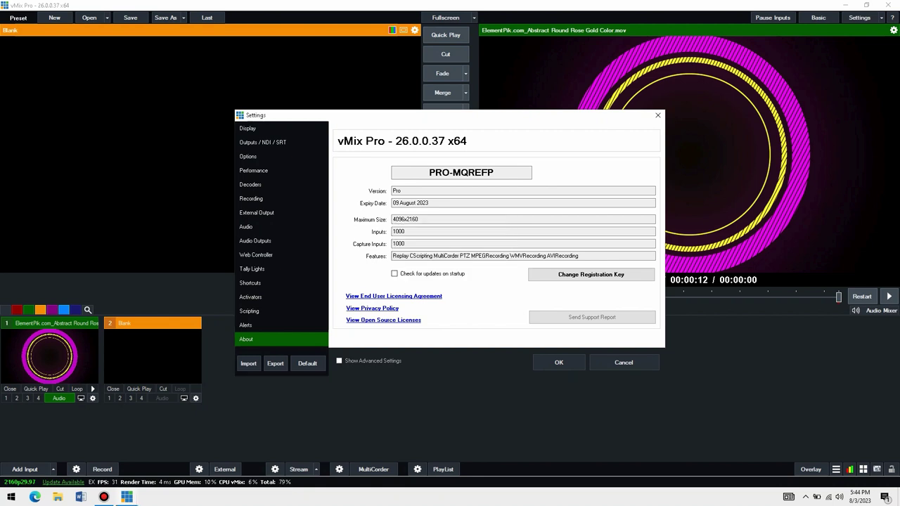